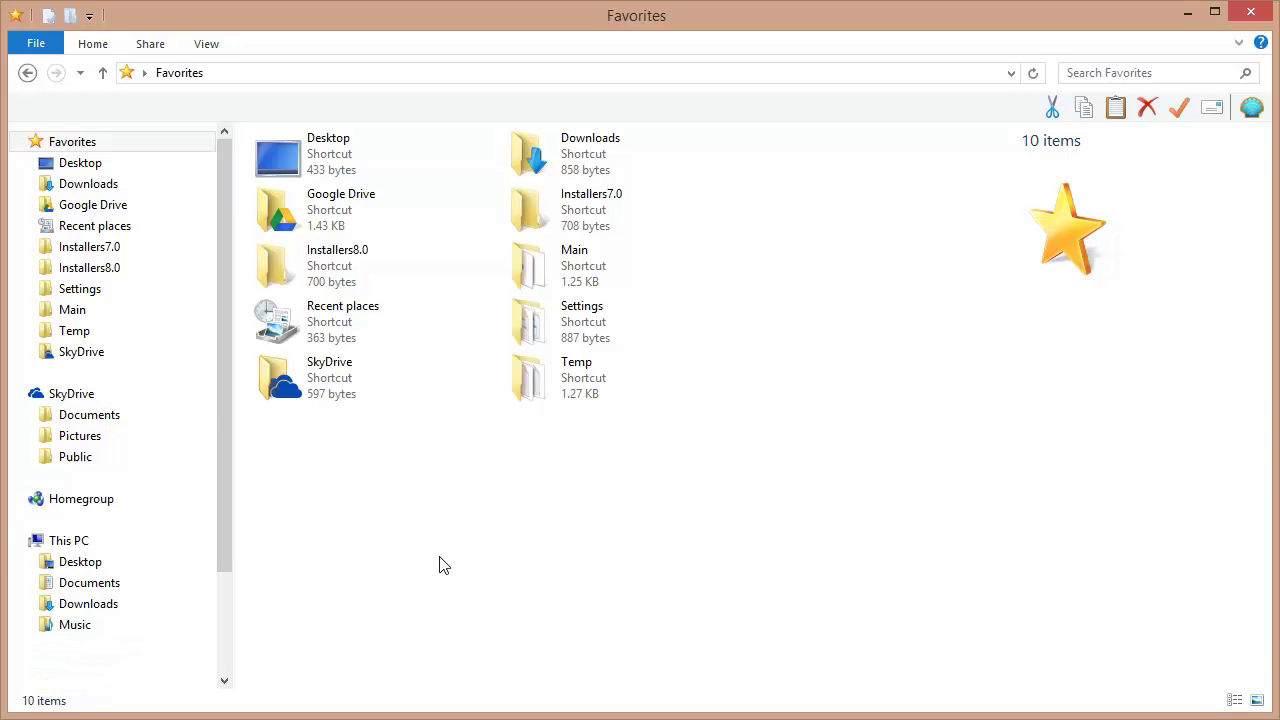
- Open the Google Drive folder from the file explorer's favorites to view its contents
left_click(87, 208)
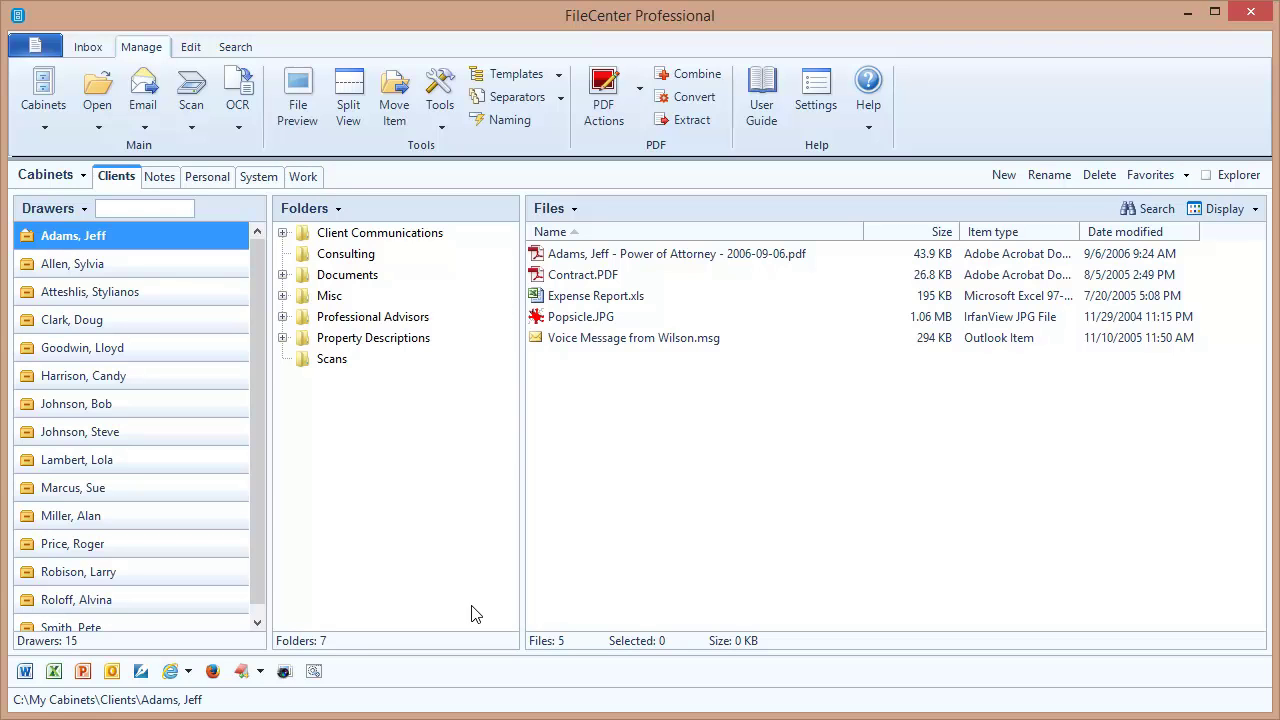
- Switch to FileCenter Professional and start adding a standard cabinet named Taxes
left_click(398, 719)
left_click(38, 126)
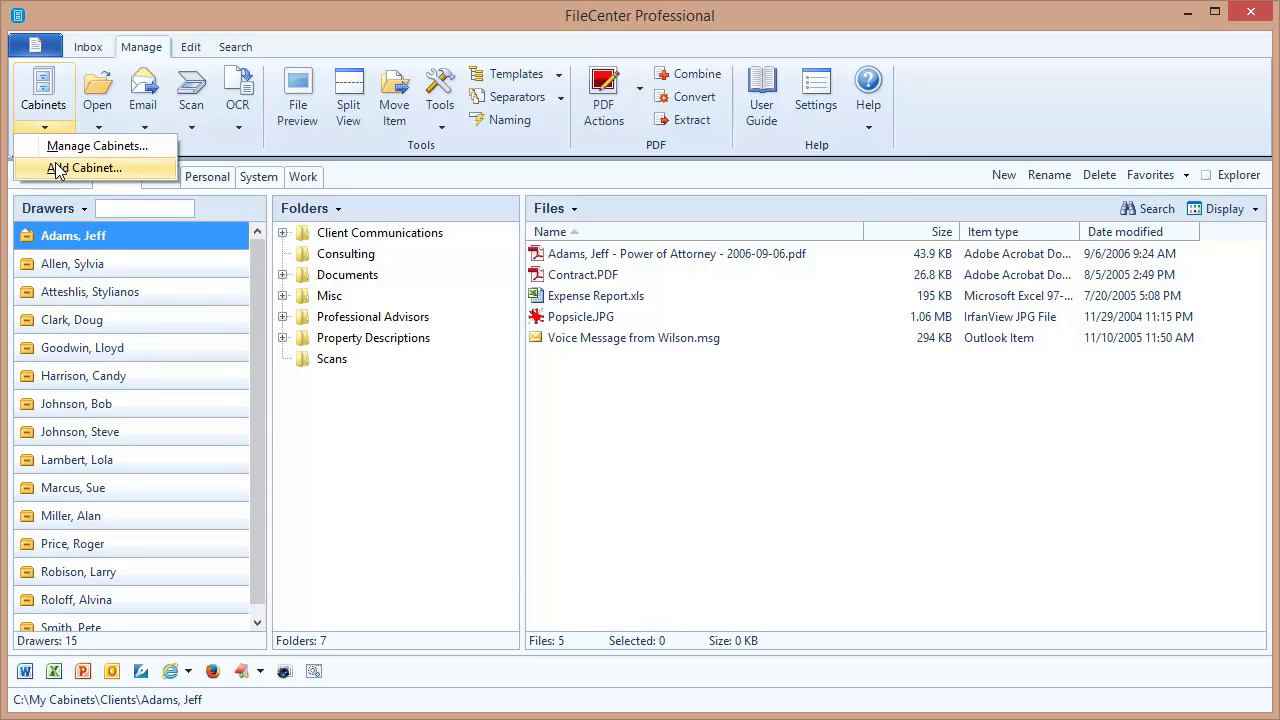
left_click(56, 165)
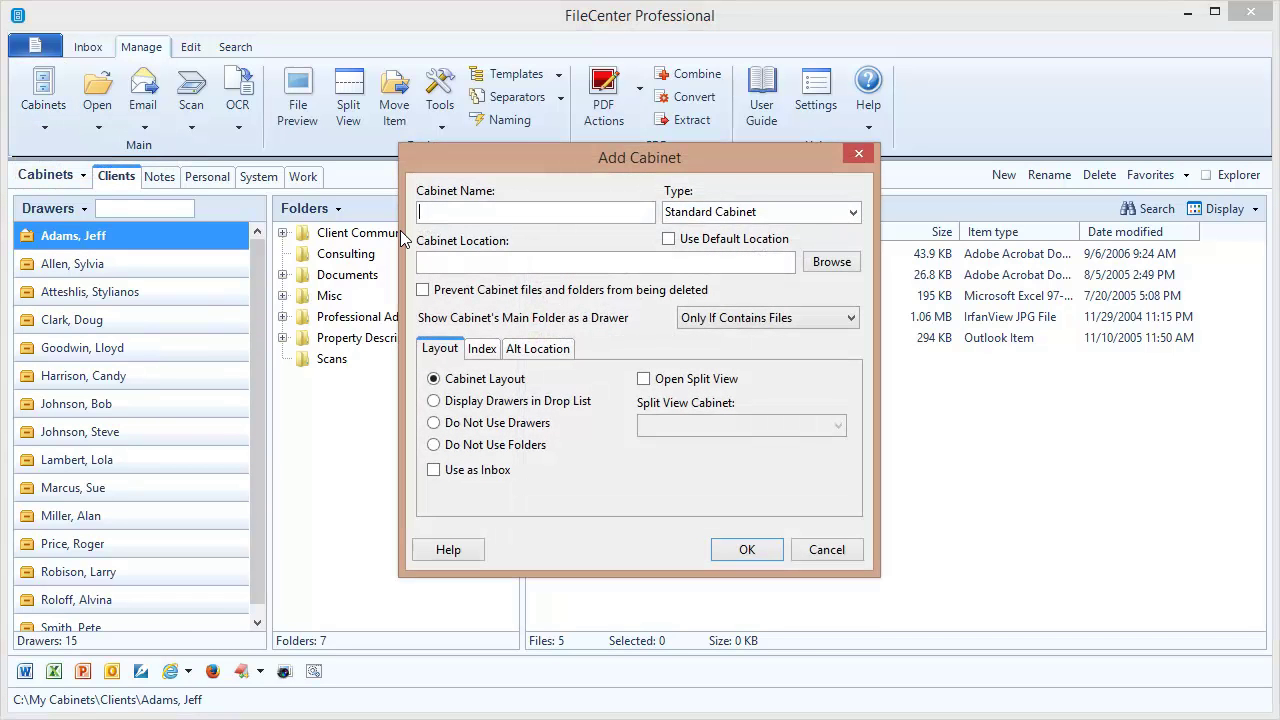
type("Taxes")
- Create a Taxes folder inside SkyDrive's Documents folder, choose it as the cabinet location, and add the cabinet
left_click(829, 264)
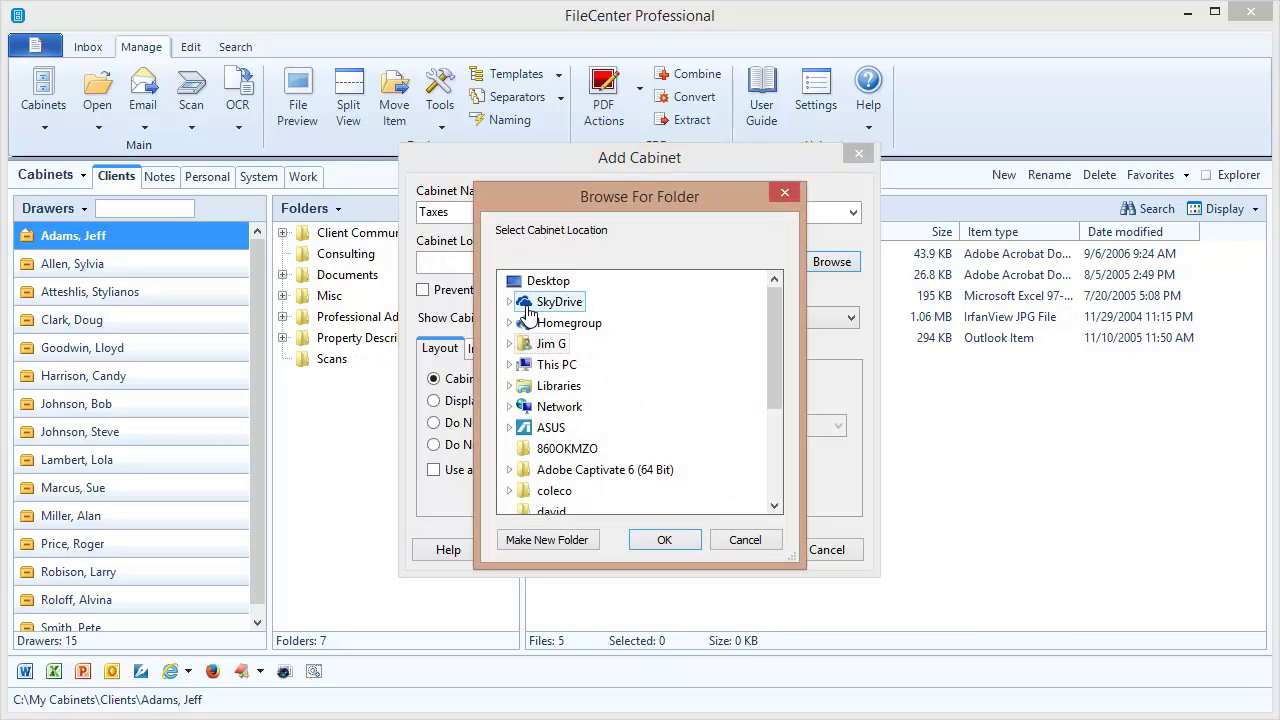
left_click(510, 301)
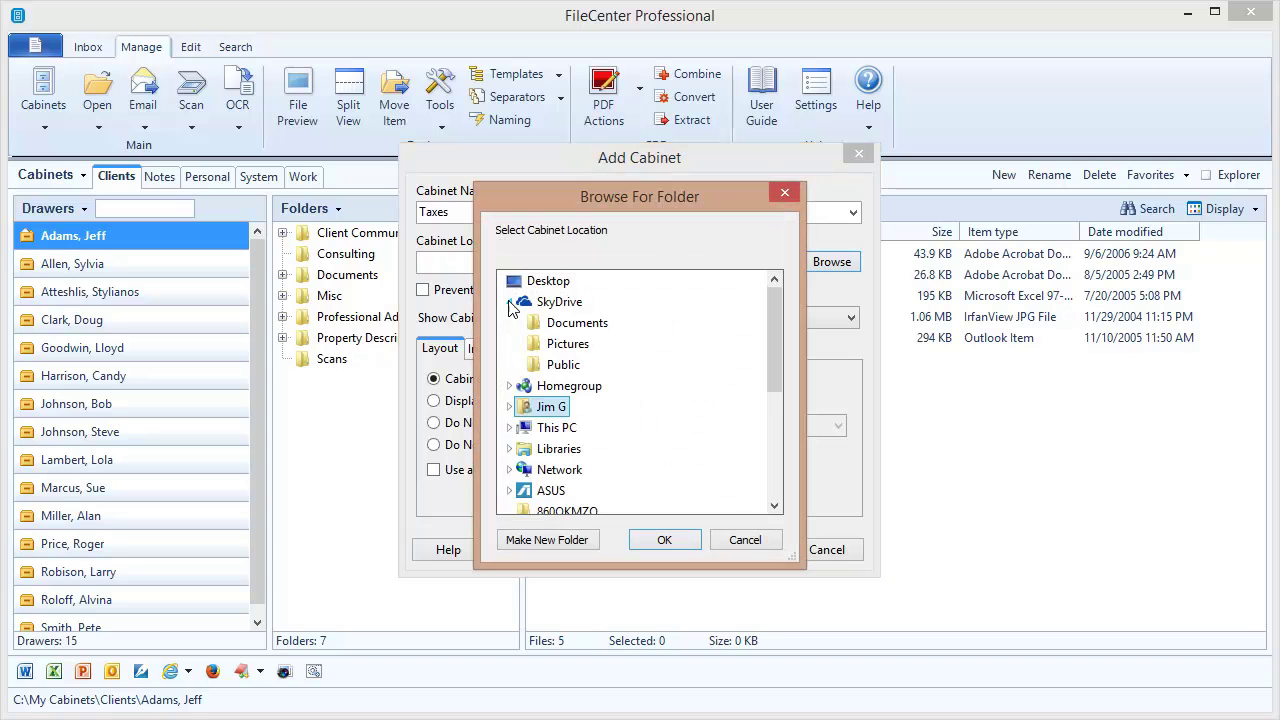
left_click(567, 326)
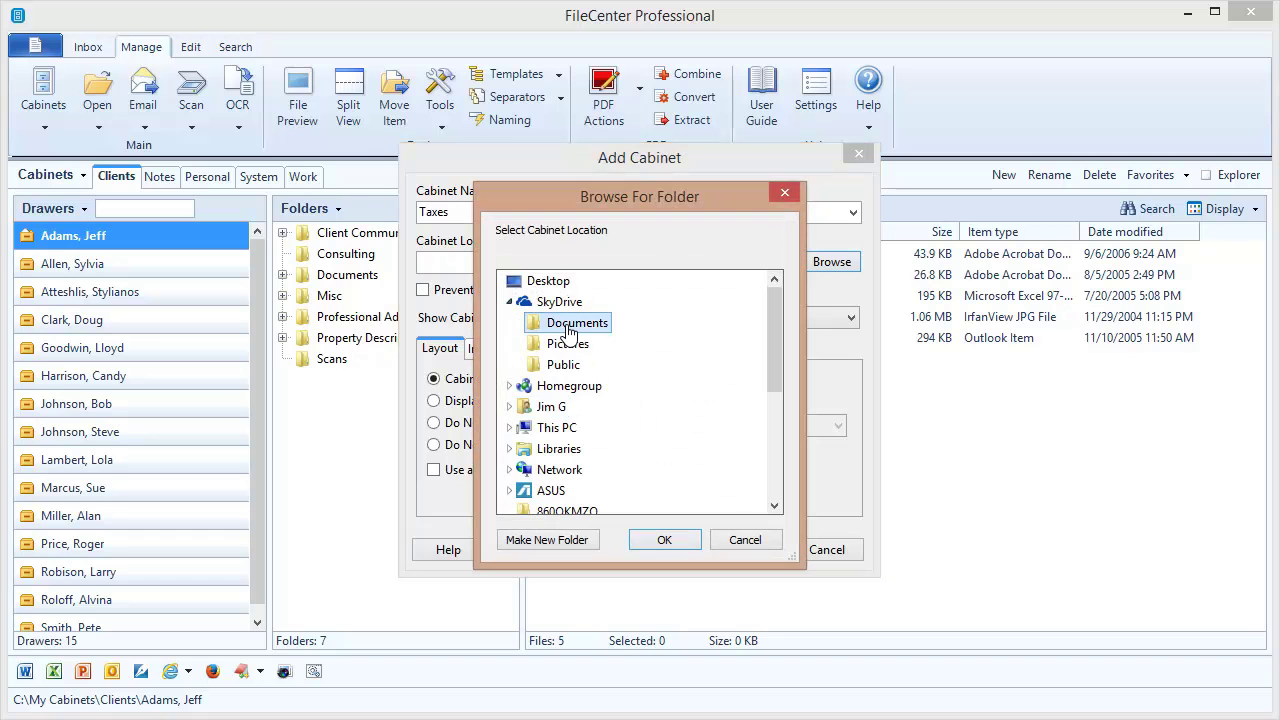
left_click(570, 541)
type("Taxes")
left_click(660, 540)
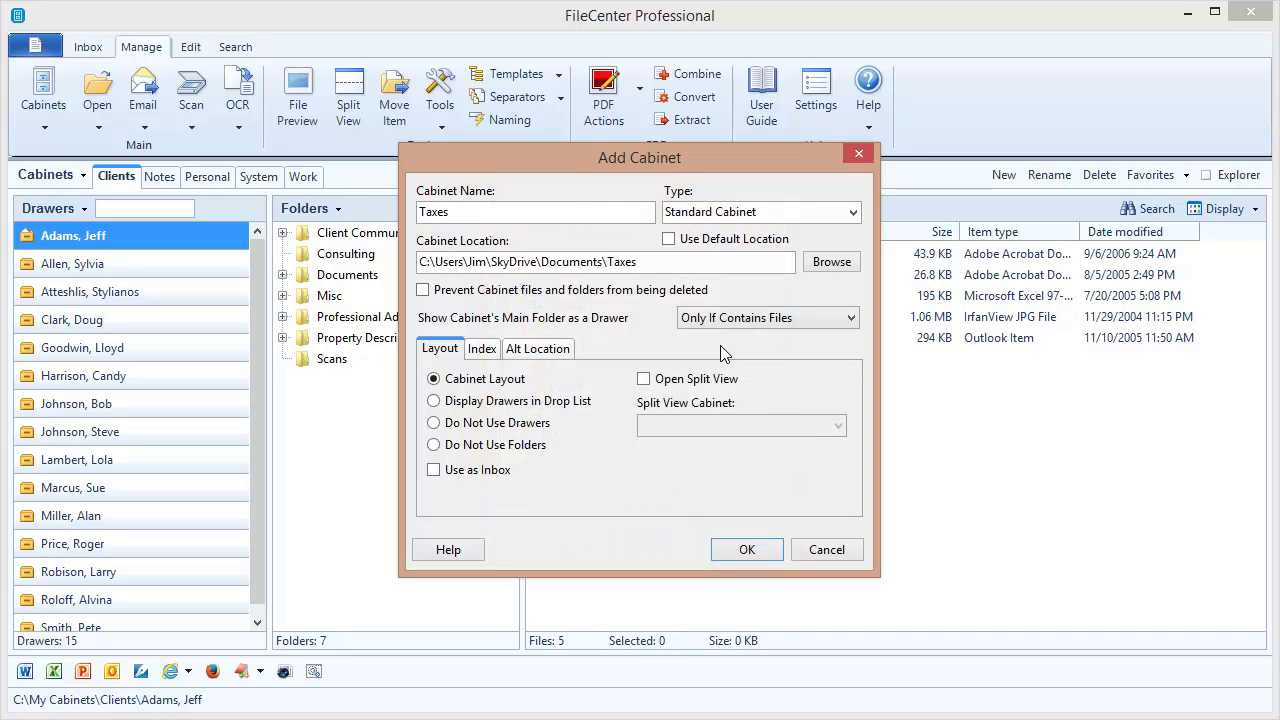
left_click(763, 549)
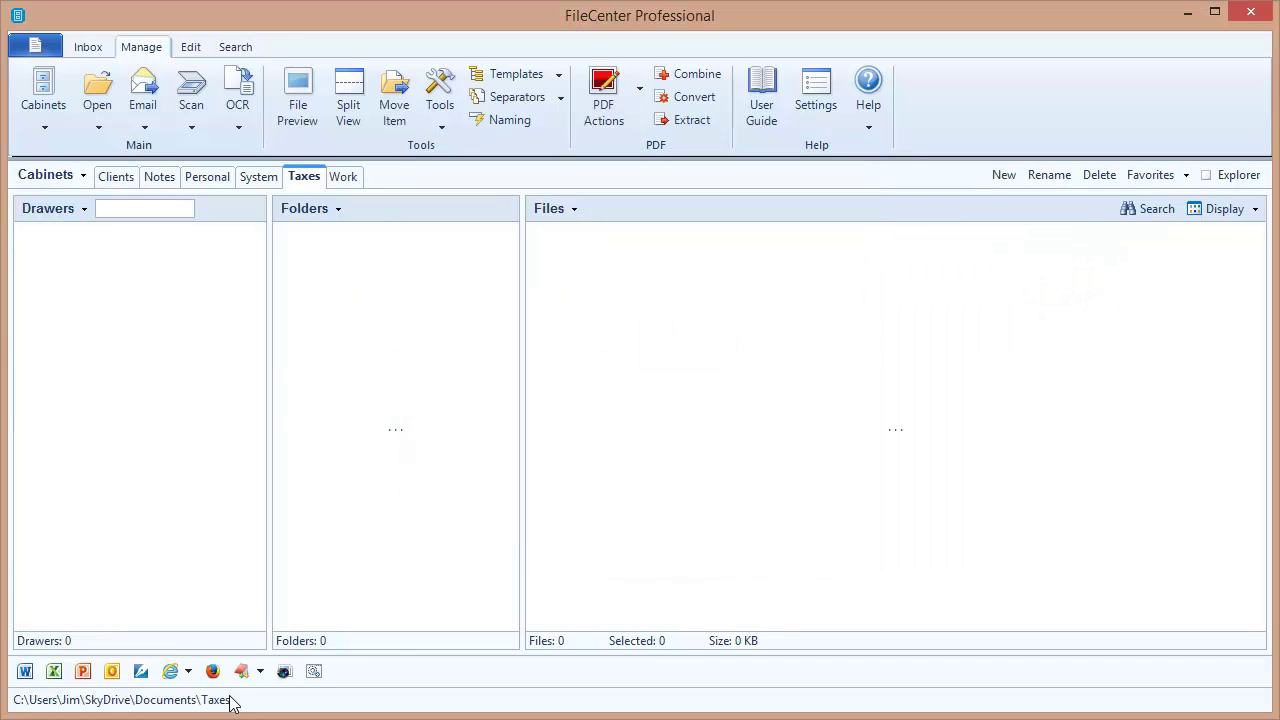
- Add a drawer named Old Returns to the Taxes cabinet without applying a folder template
left_click(84, 209)
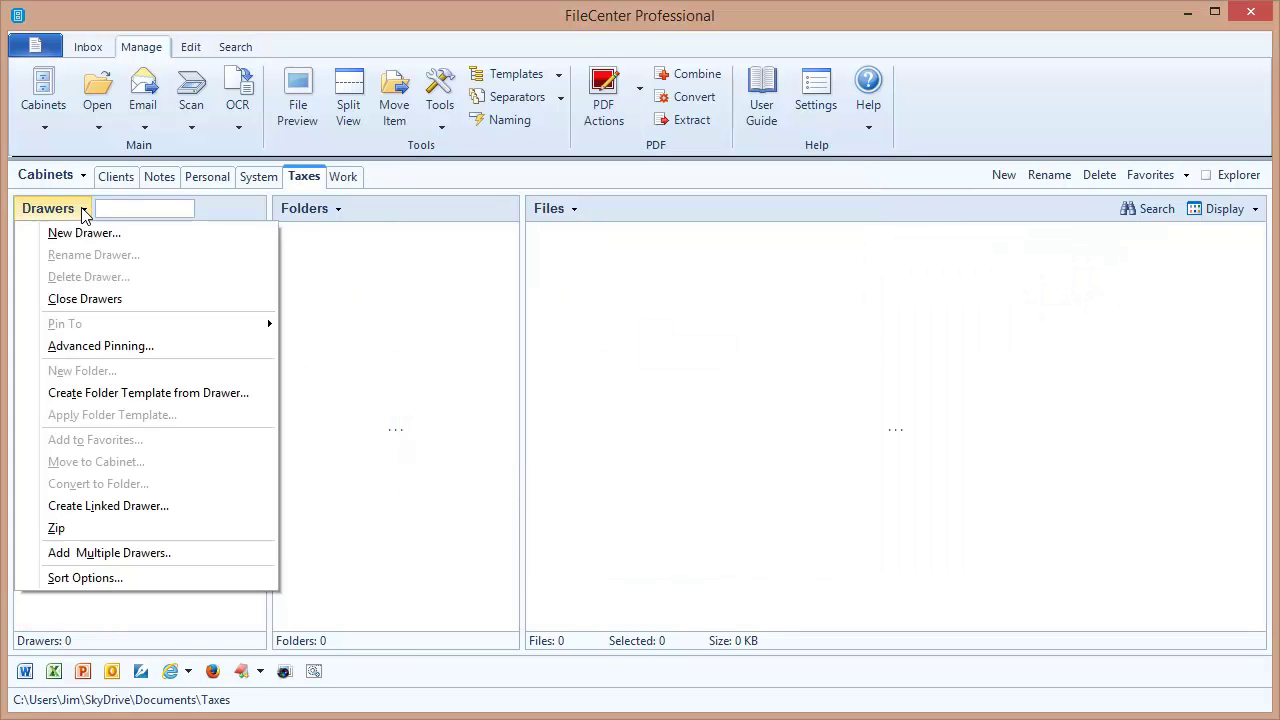
left_click(101, 240)
type("Old Returns")
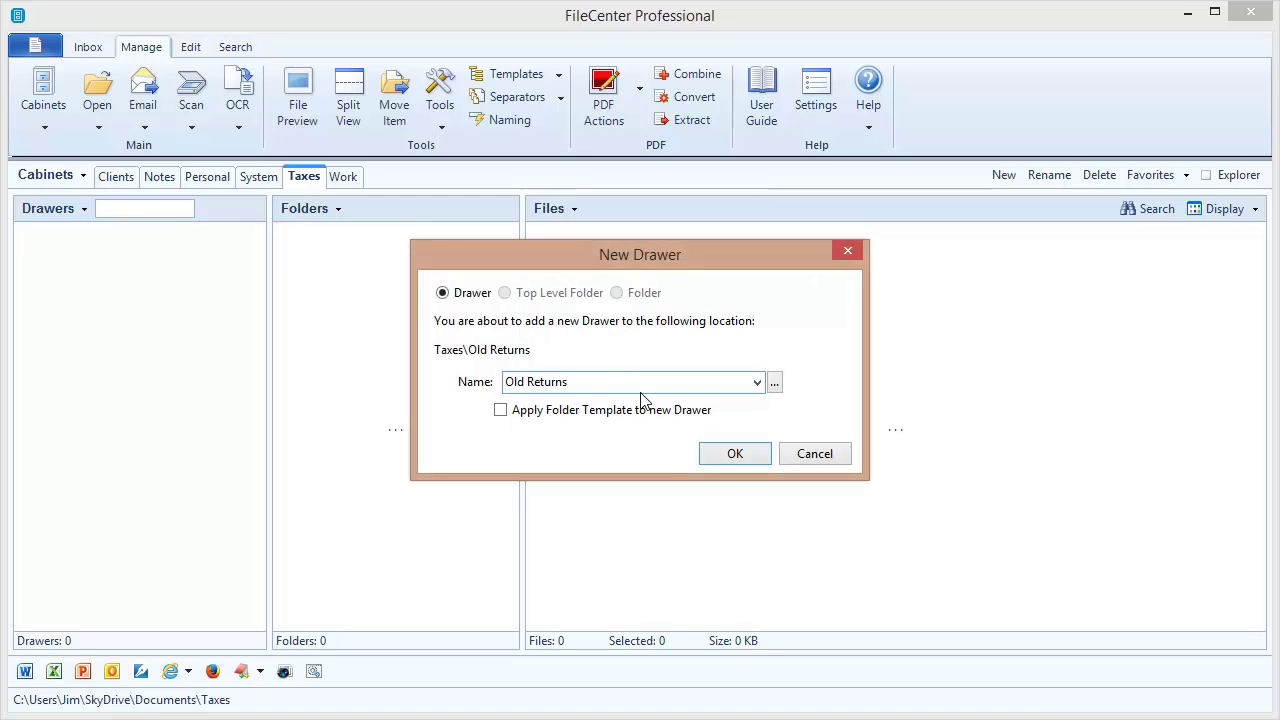
left_click(728, 456)
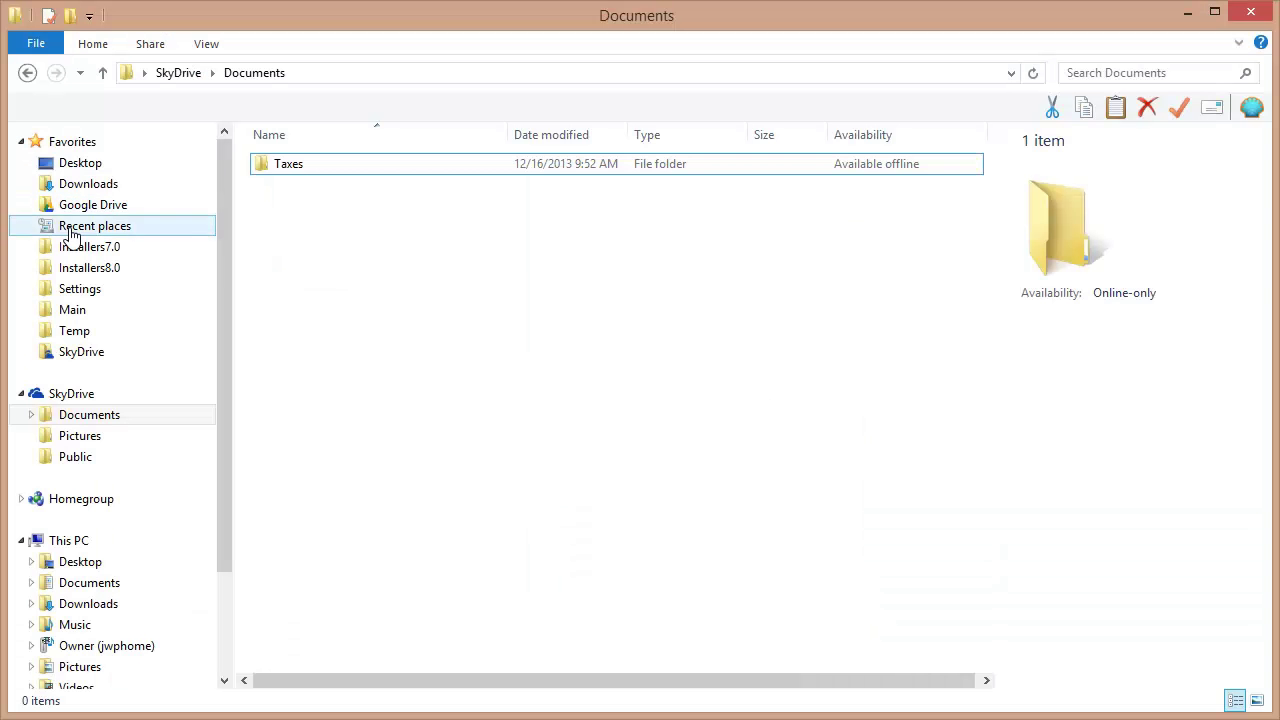
- Switch to File Explorer and open the Taxes folder in SkyDrive's Documents to check the drawer folder
left_click(88, 358)
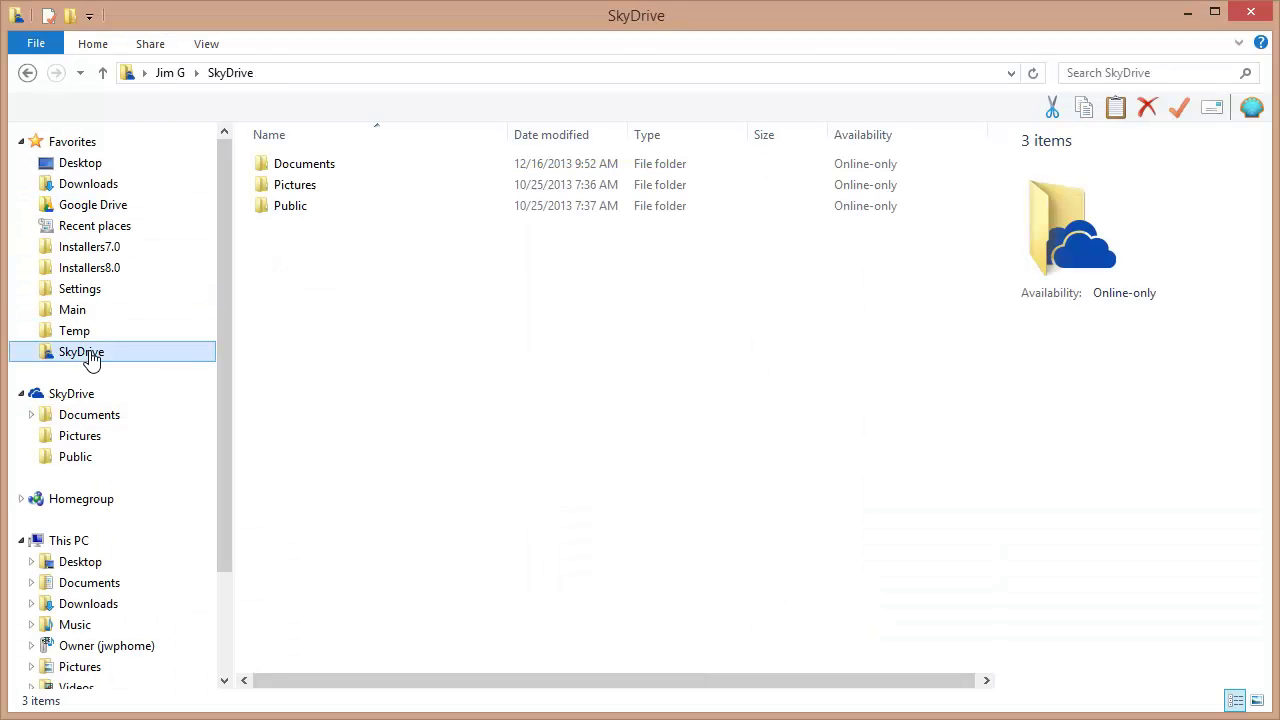
double_click(303, 167)
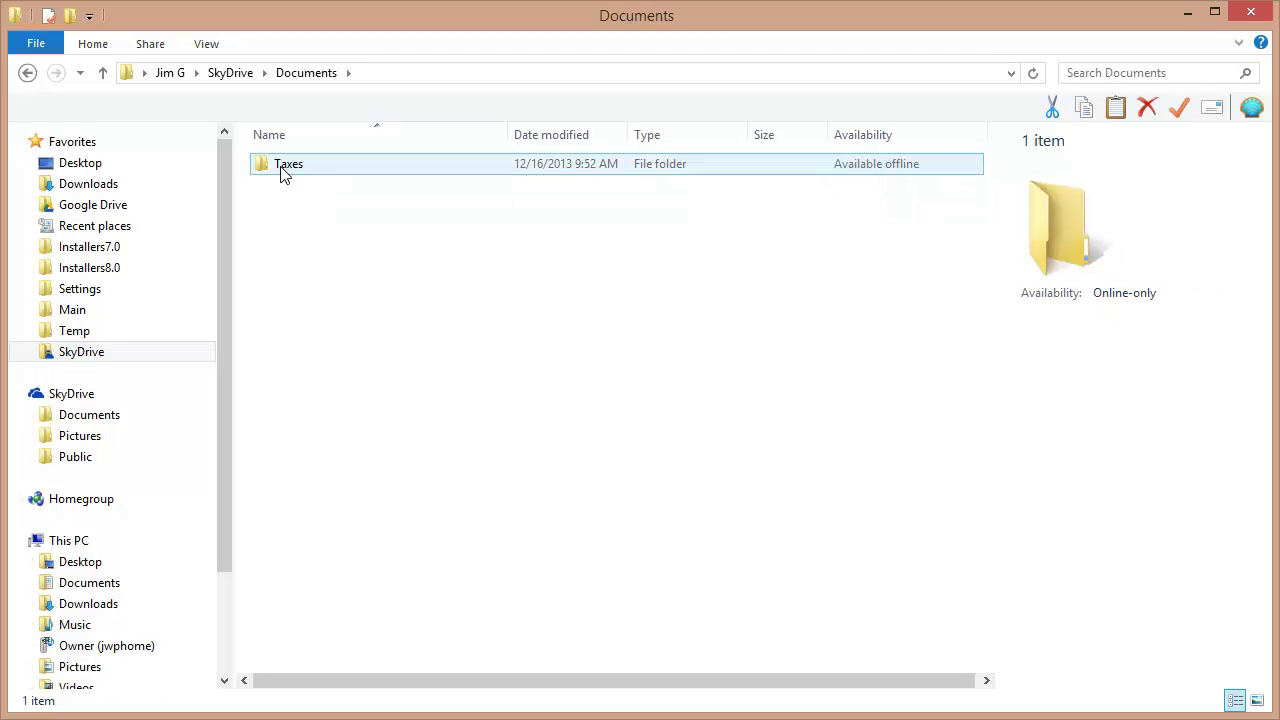
double_click(282, 166)
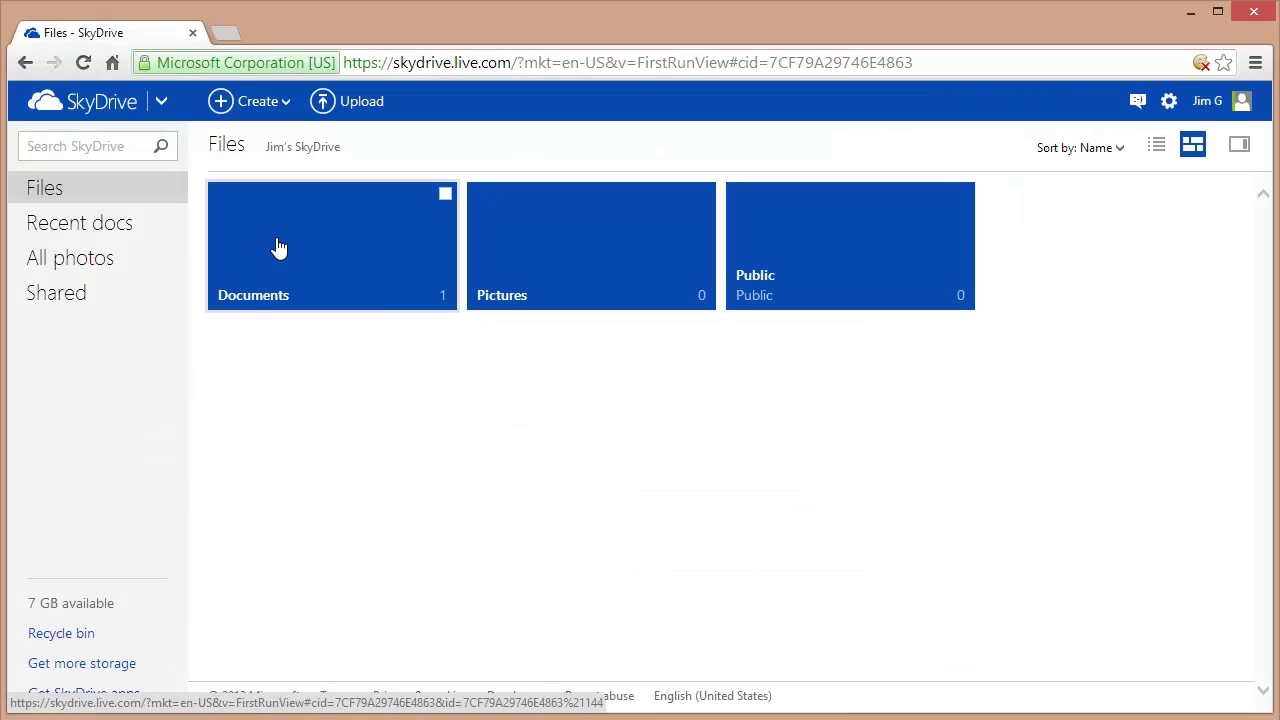
- Switch to the SkyDrive website in the browser and open the Taxes folder inside Documents to check its contents
left_click(337, 278)
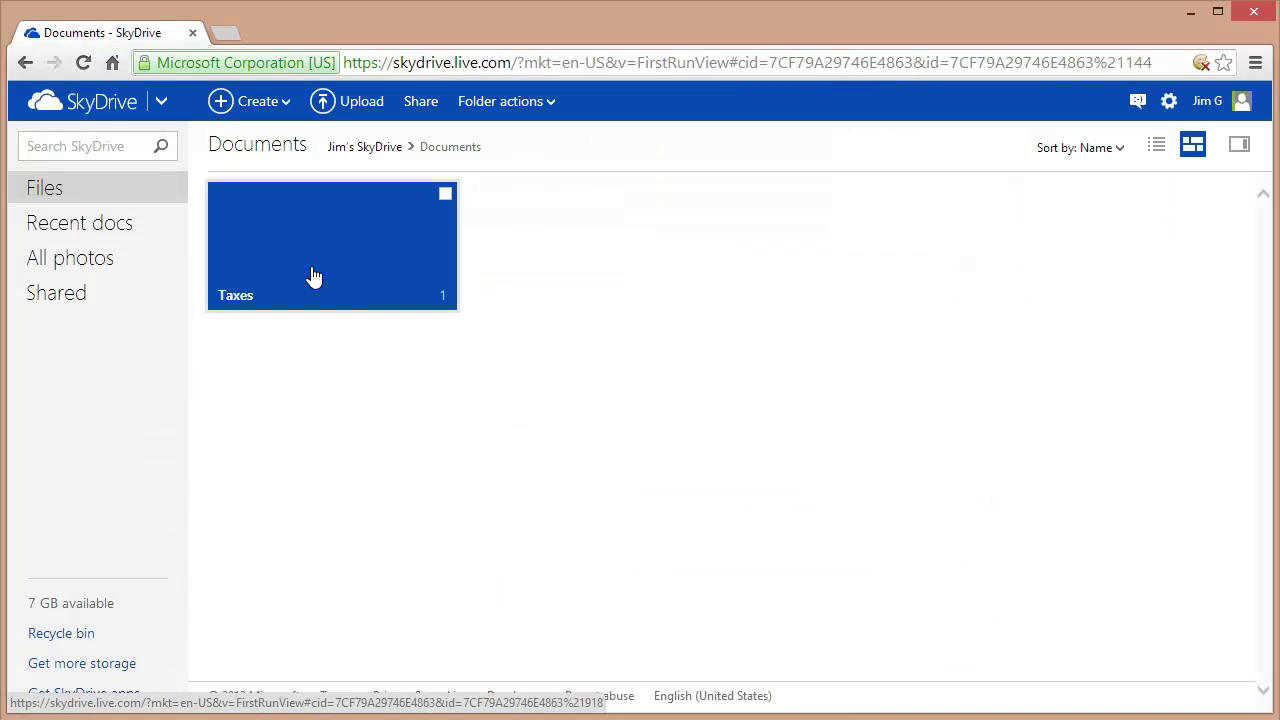
left_click(323, 256)
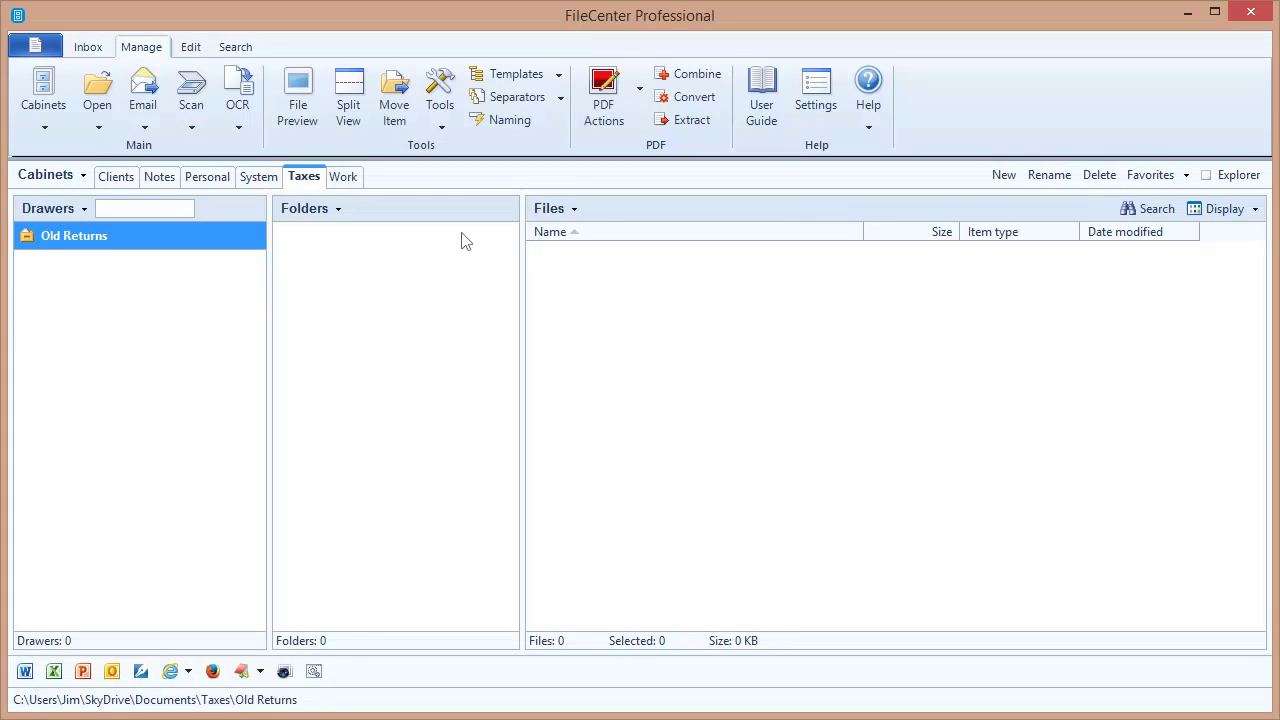
- Switch to FileCenter Professional and move the Clients cabinet's folder into SkyDrive's Documents folder
left_click(116, 180)
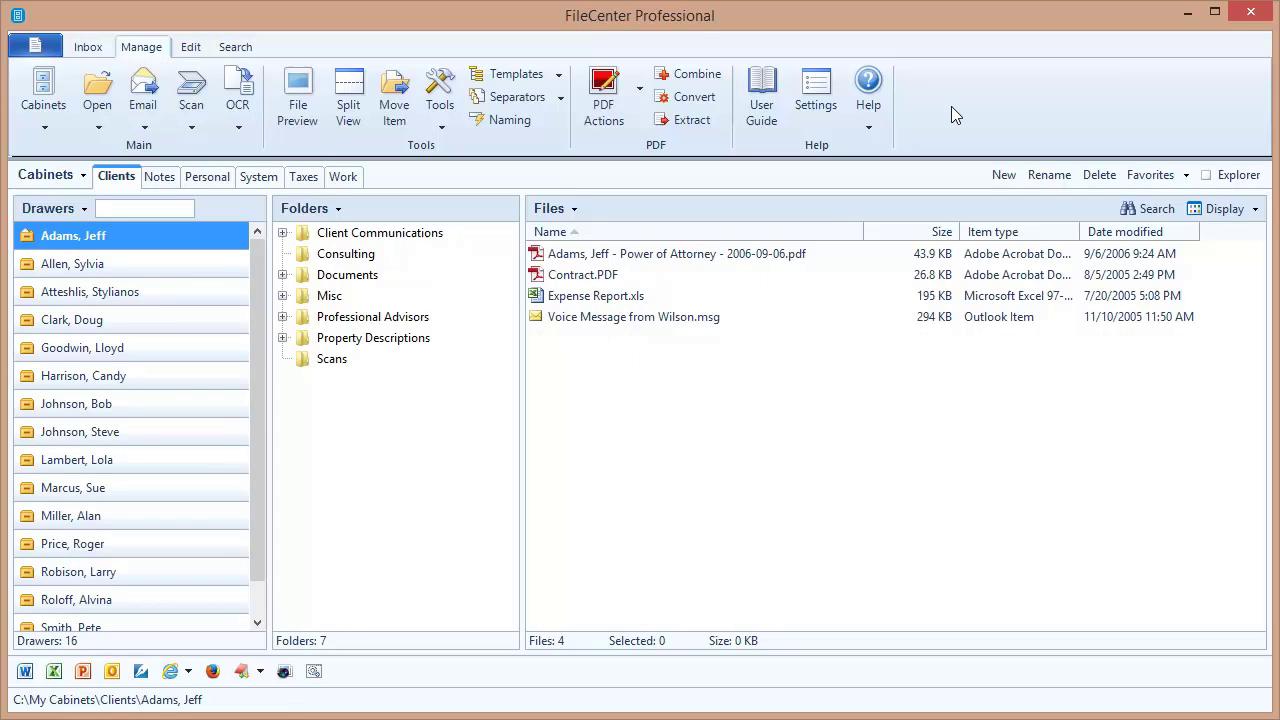
left_click(44, 104)
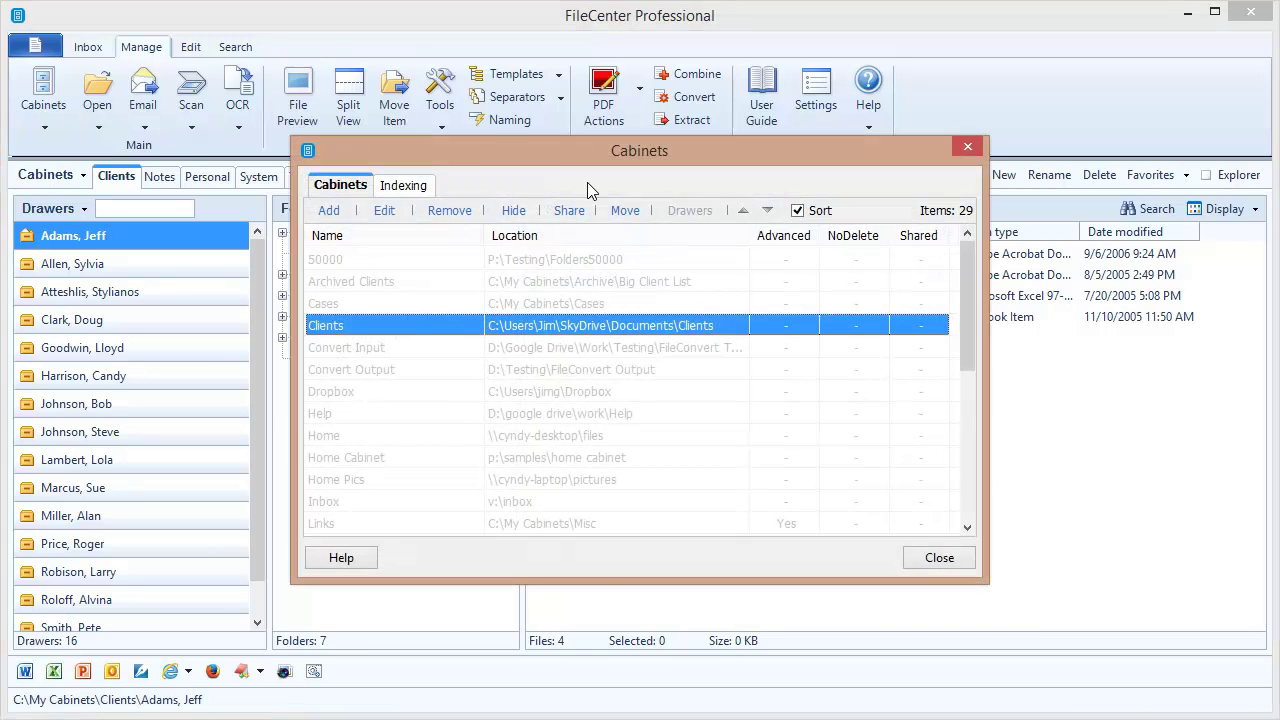
left_click(625, 212)
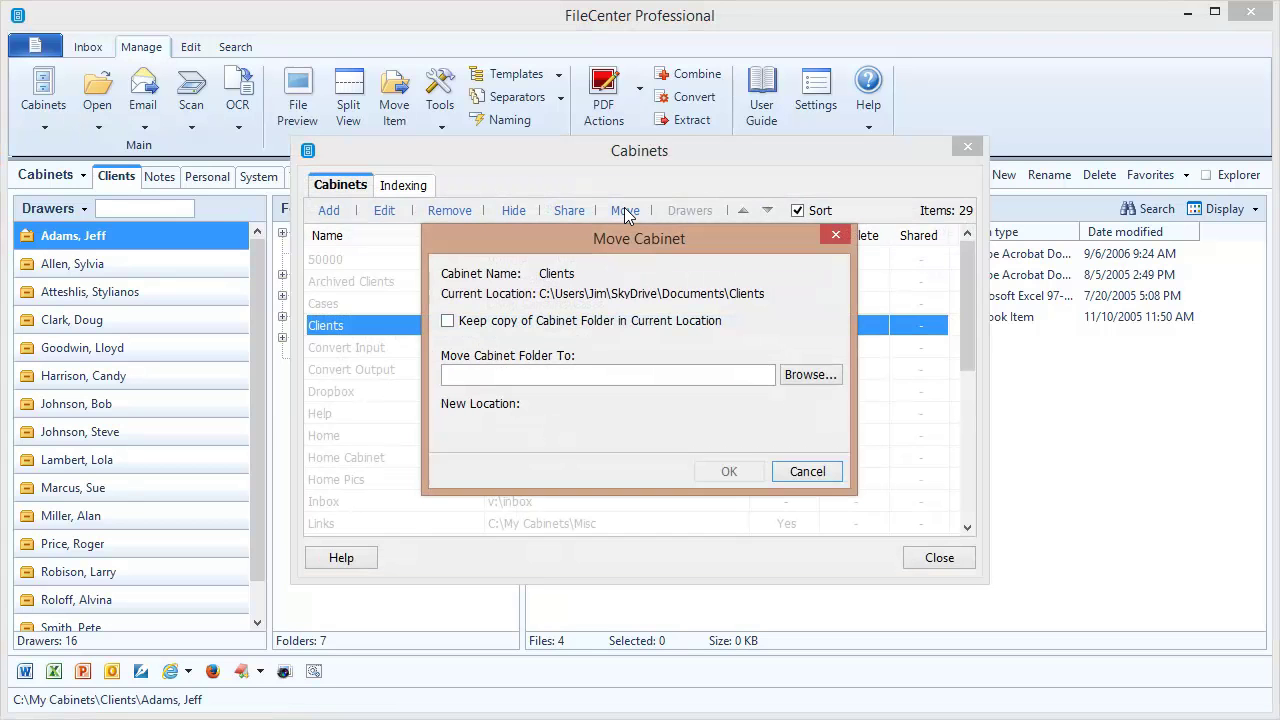
left_click(808, 375)
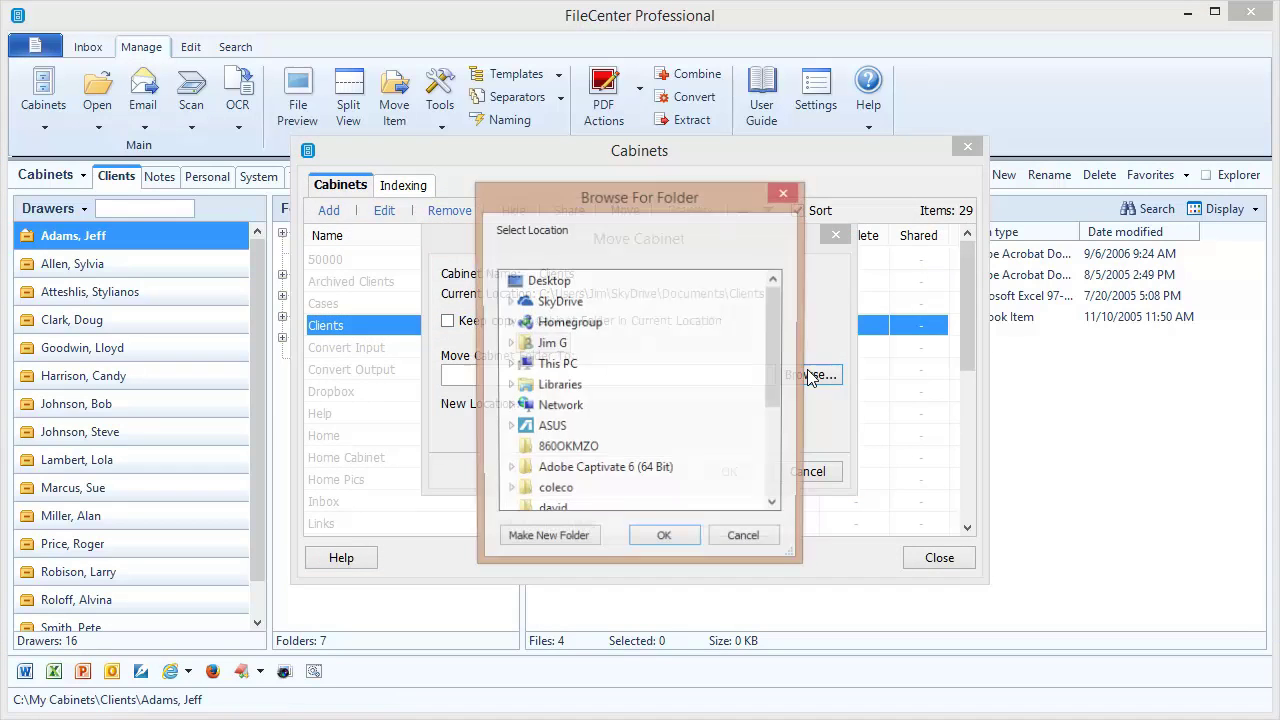
left_click(541, 306)
left_click(577, 322)
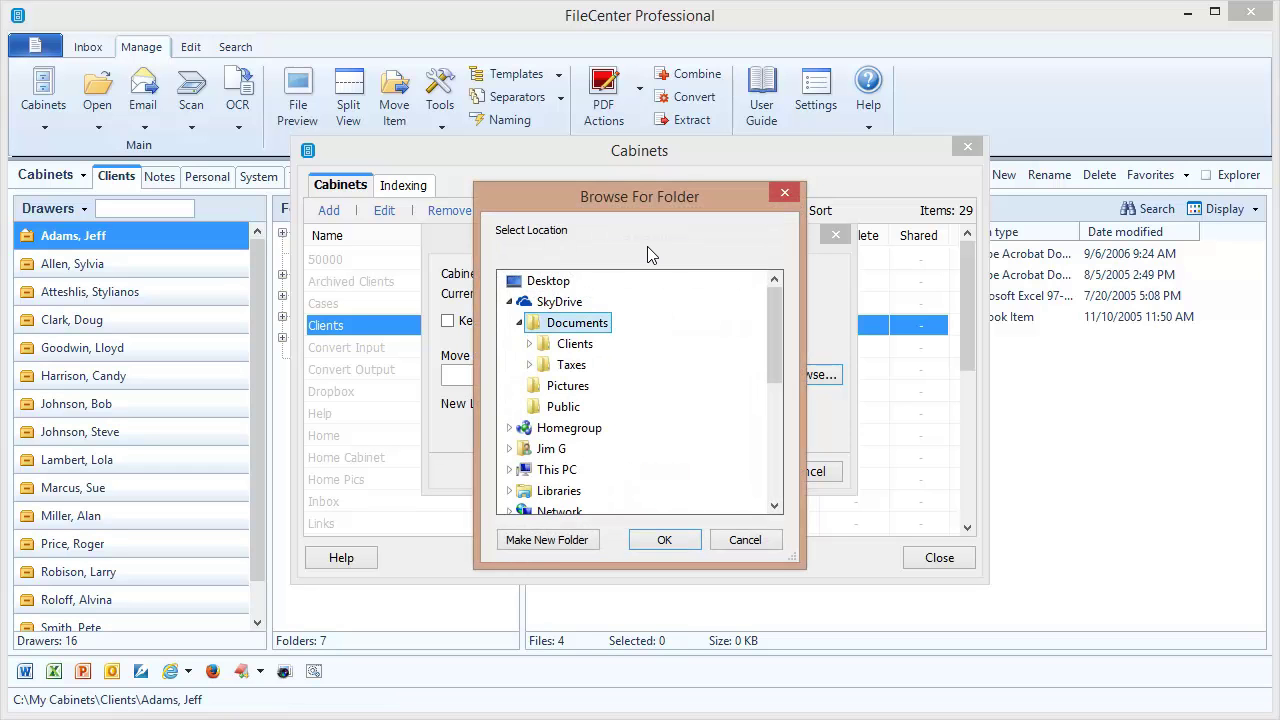
left_click(665, 540)
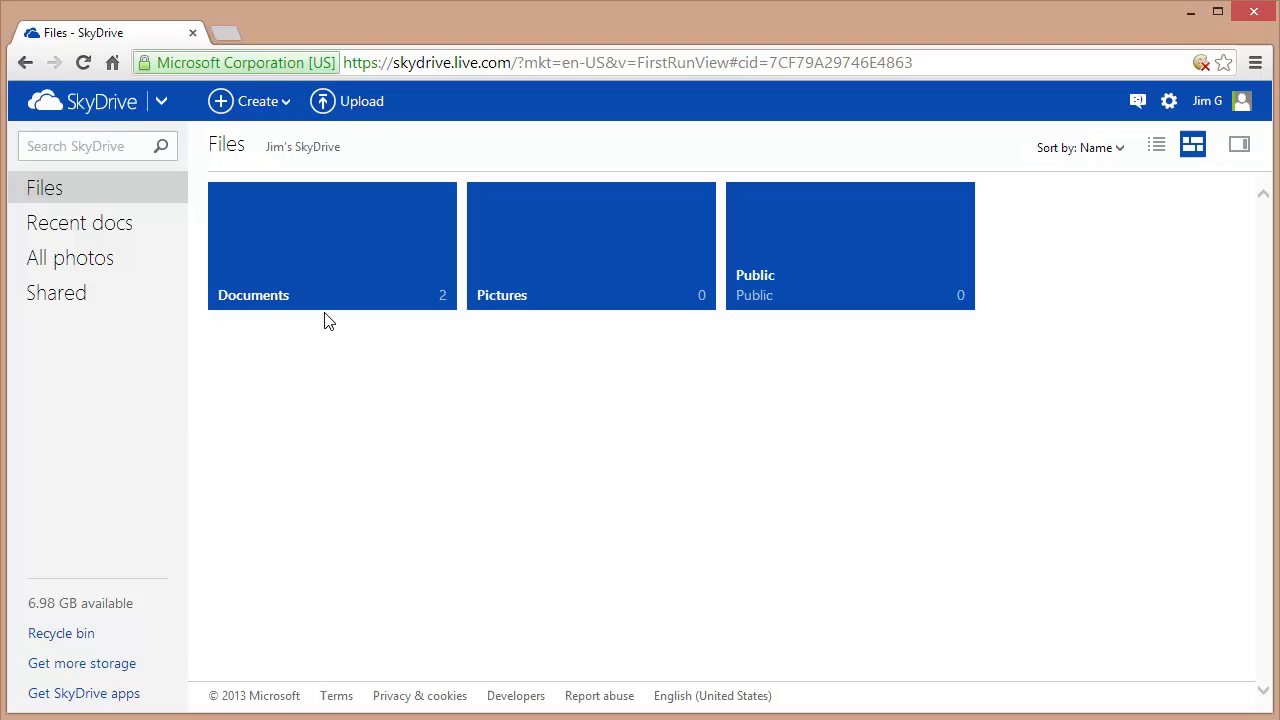
- Switch to the SkyDrive website and open the Clients folder inside Documents to check its drawer folders
left_click(336, 284)
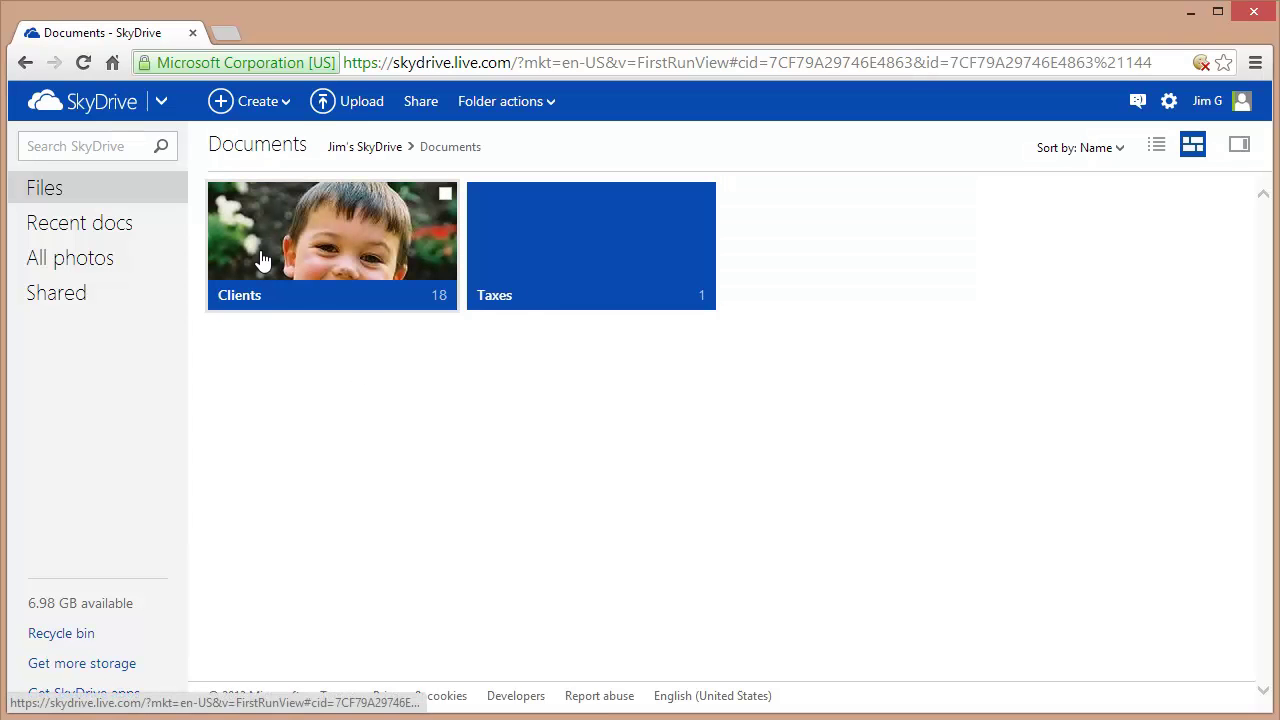
left_click(367, 309)
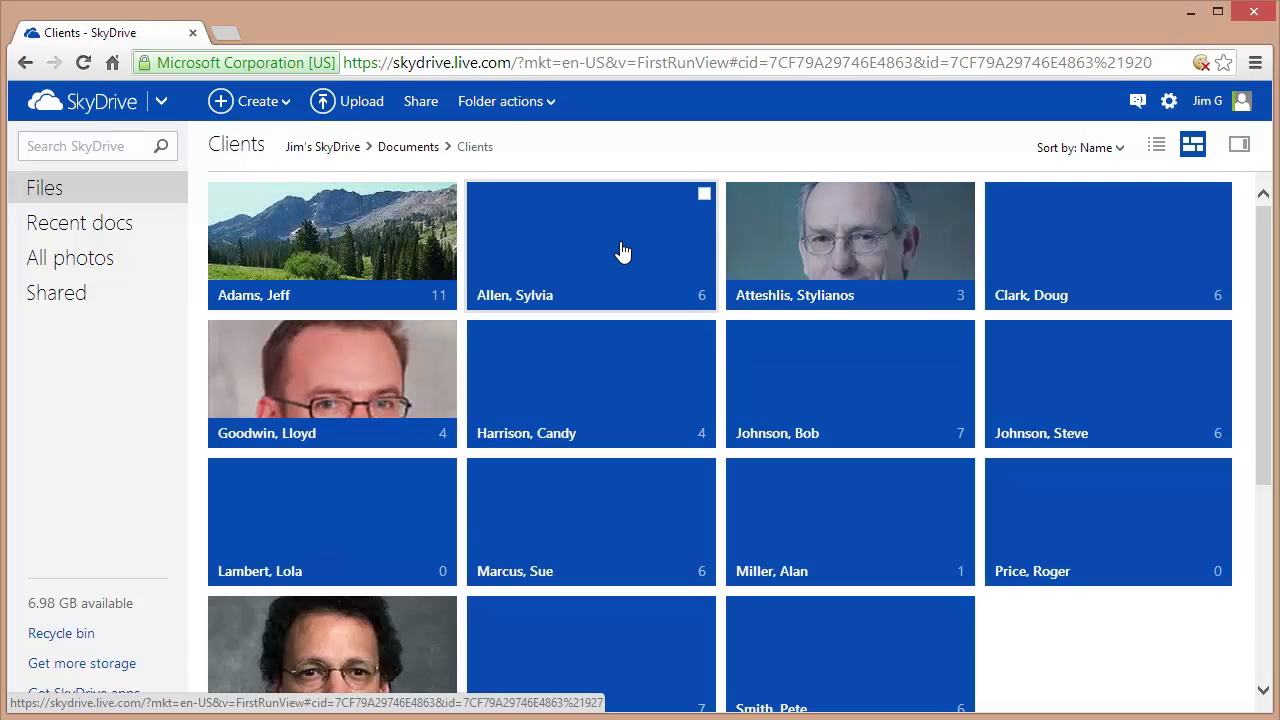